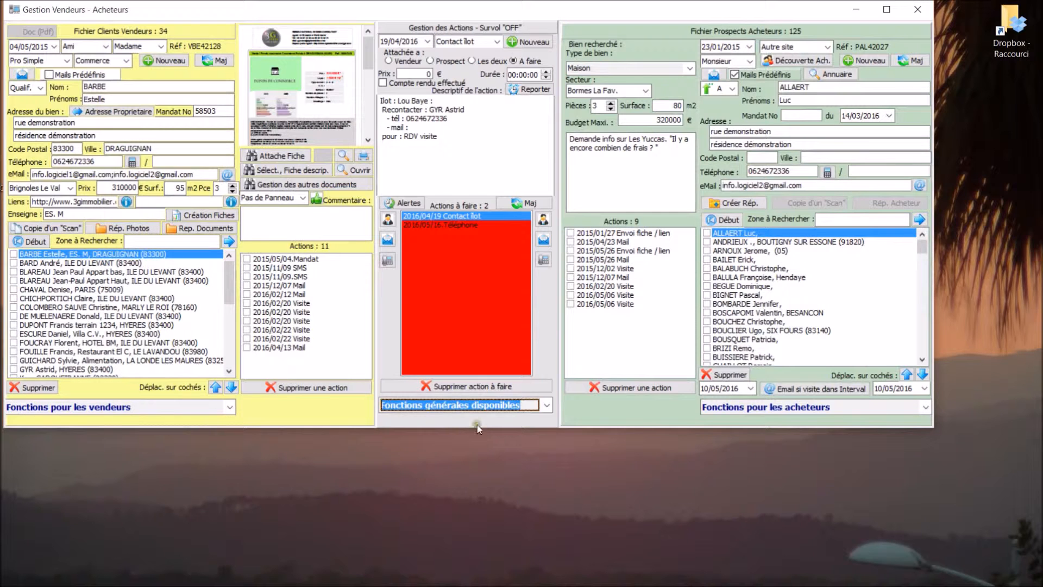
# Open the editor for visit slips and letters and load the "Envoi de mandat" template.
pyautogui.click(462, 406)
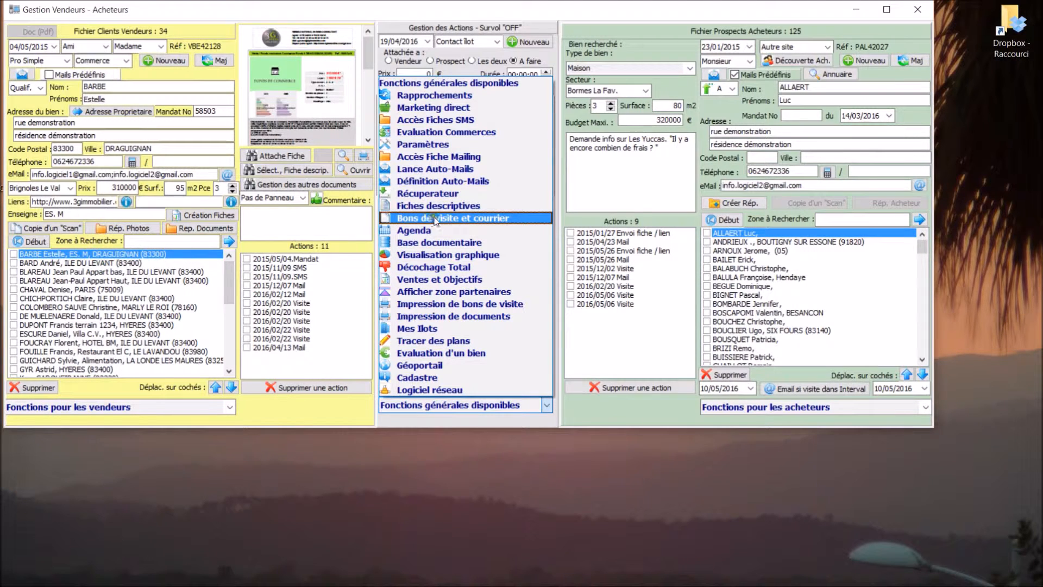
pyautogui.click(515, 222)
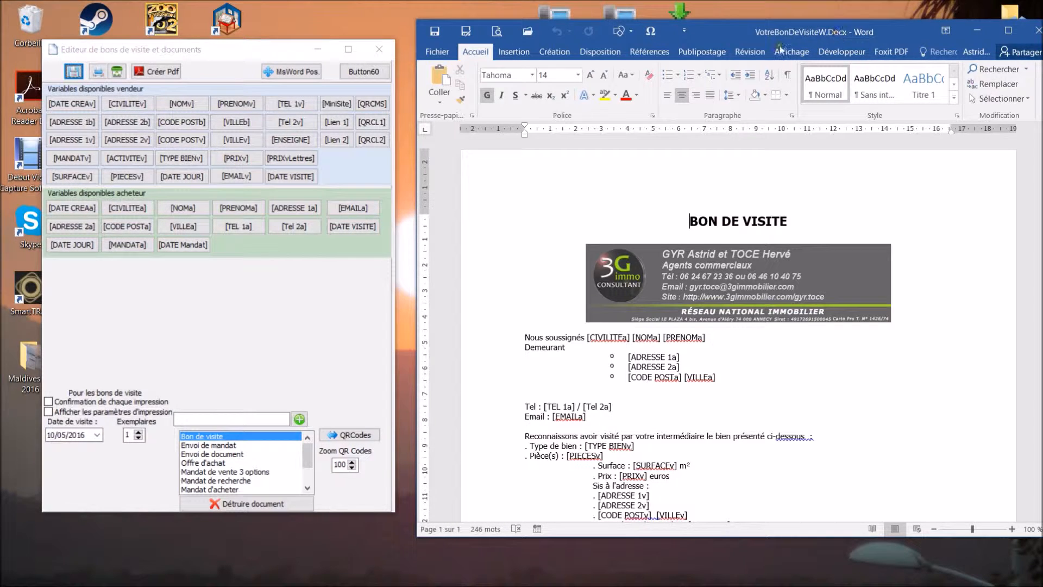
pyautogui.click(193, 445)
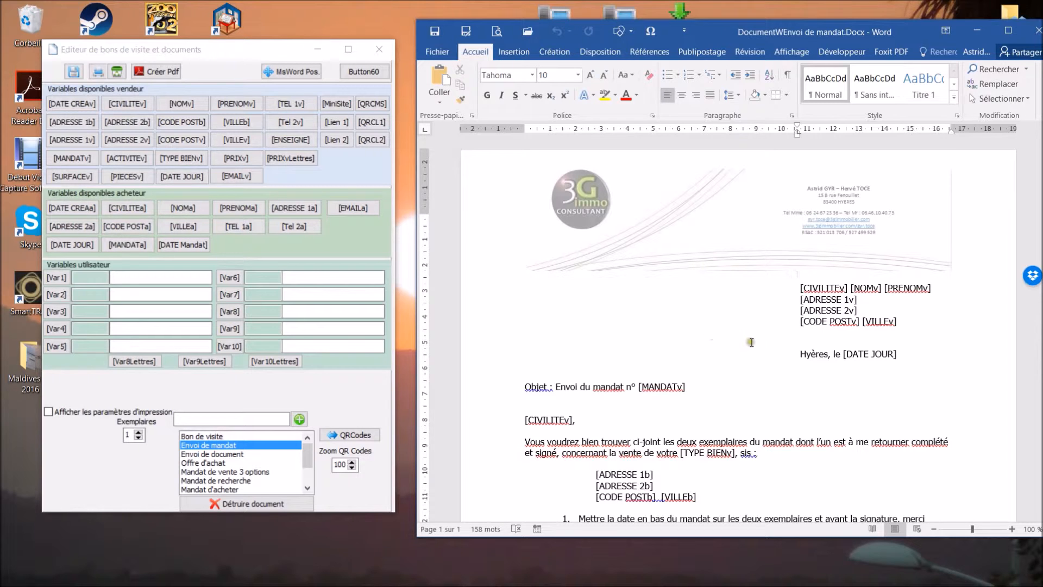
# Insert the seller variable [CIVILITEv] at the start of the letter's recipient block and delete the duplicate [CIVILITEv].
pyautogui.scroll(-2, 752, 342)
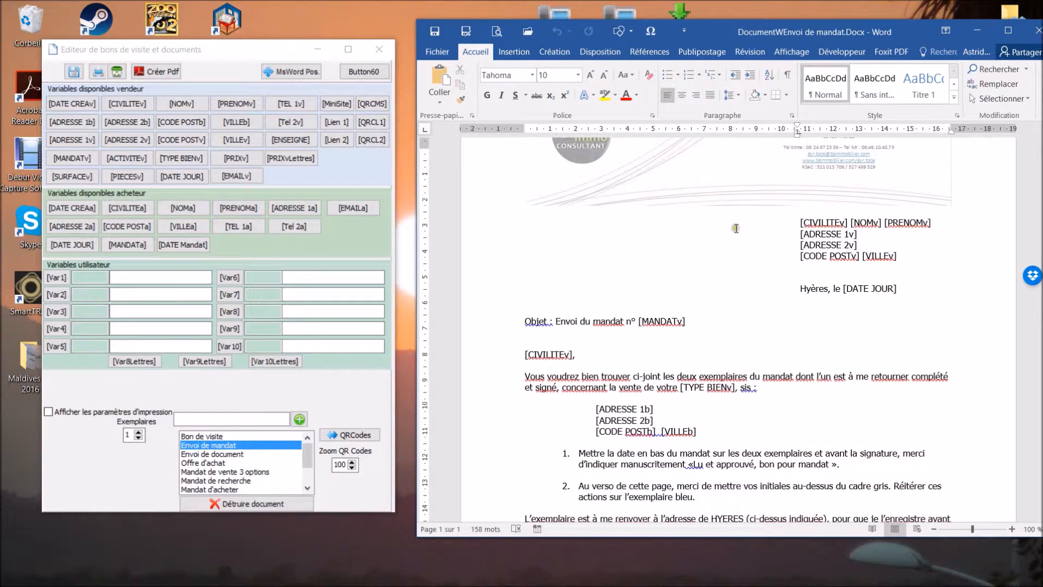
pyautogui.click(794, 222)
pyautogui.click(795, 222)
pyautogui.click(799, 222)
pyautogui.click(118, 104)
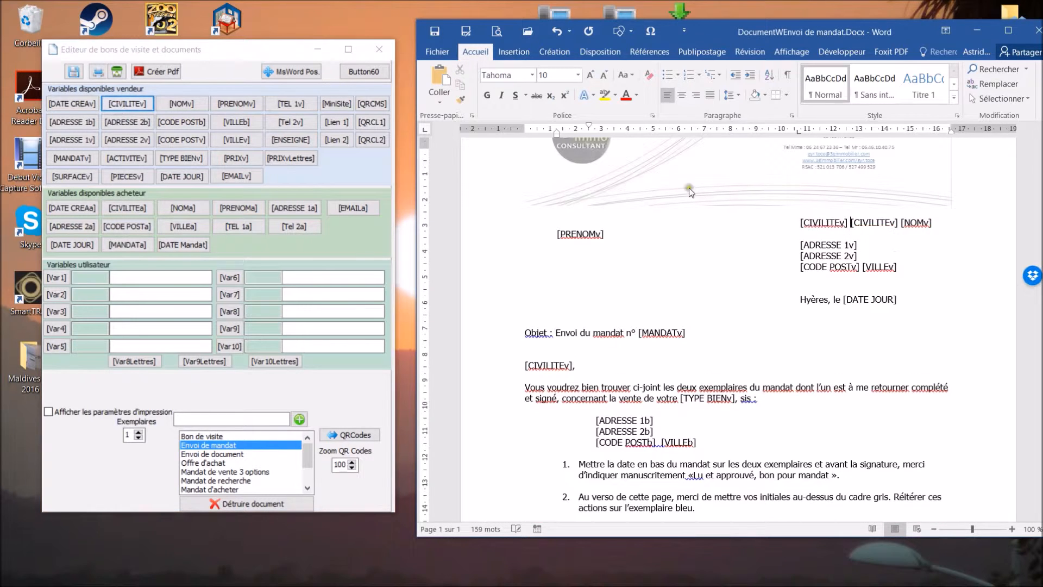
pyautogui.moveTo(850, 222); pyautogui.dragTo(800, 222)
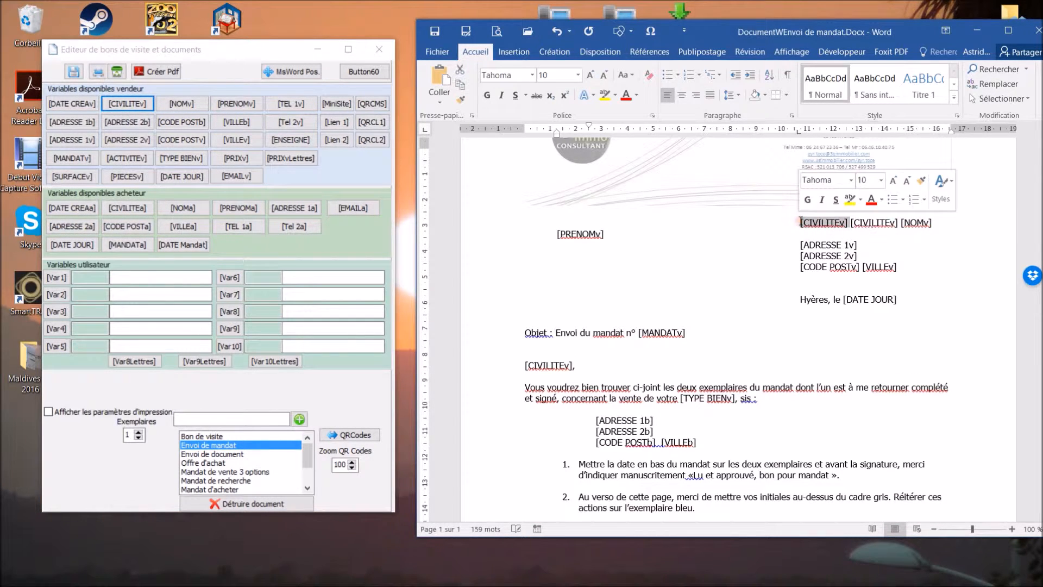
pyautogui.press('Delete')
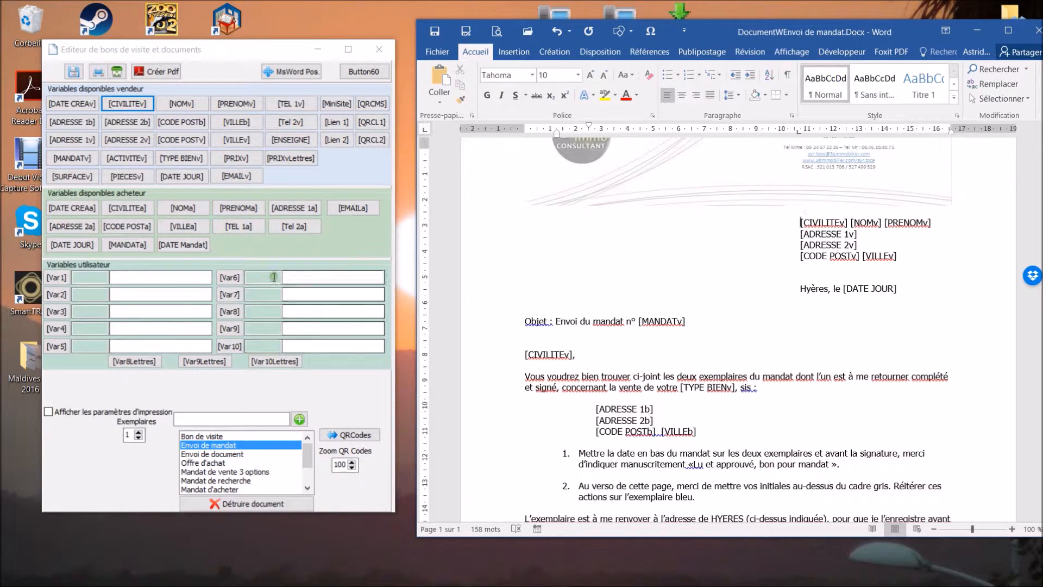
# Label user variable Var1 "Section c" and Var2 "n° cadast" for the Envoi de mandat template.
pyautogui.click(77, 278)
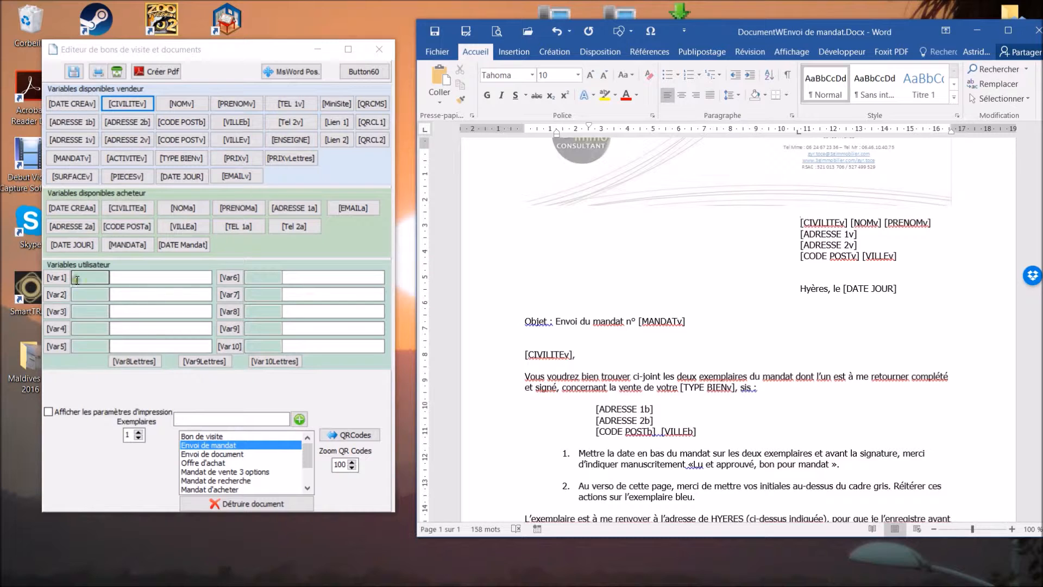
pyautogui.click(76, 278)
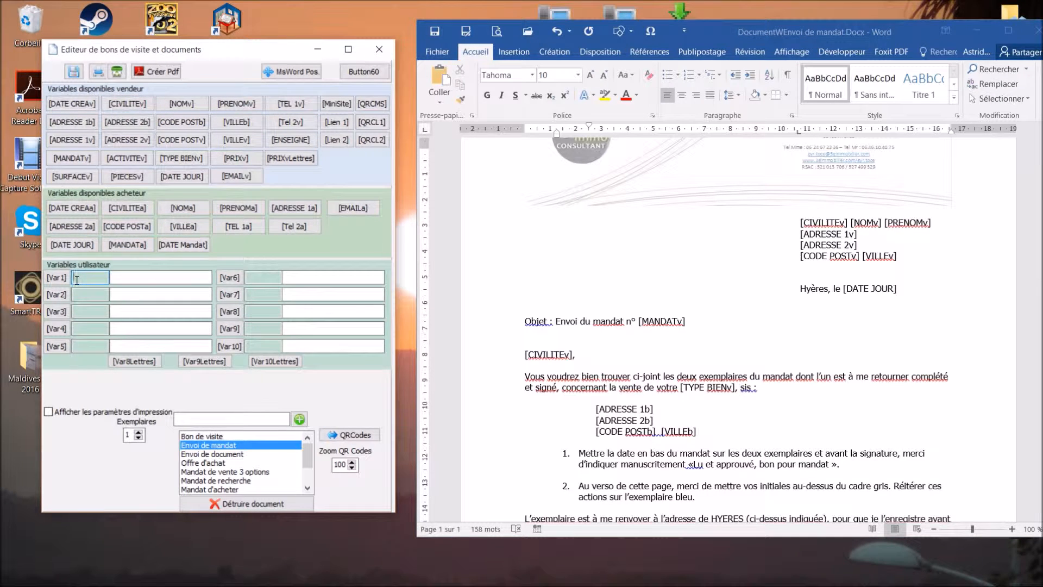
pyautogui.write('Section c')
pyautogui.click(74, 294)
pyautogui.write('n° cadast')
# Label user variable Var3 "Nationalité" and Var4 "Statut marital".
pyautogui.click(83, 312)
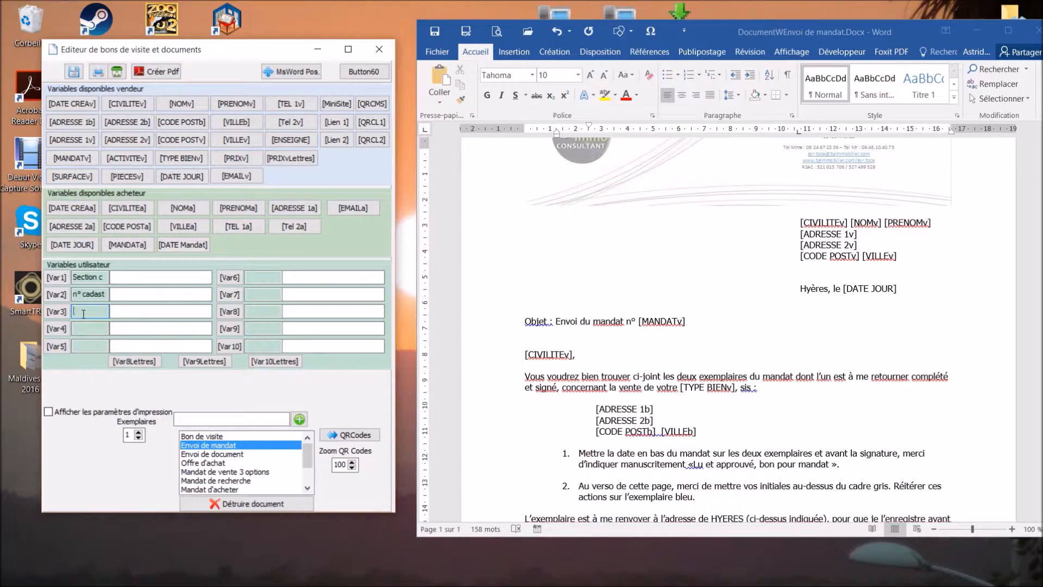
pyautogui.write('Nationalité')
pyautogui.click(81, 327)
pyautogui.write('Statut m')
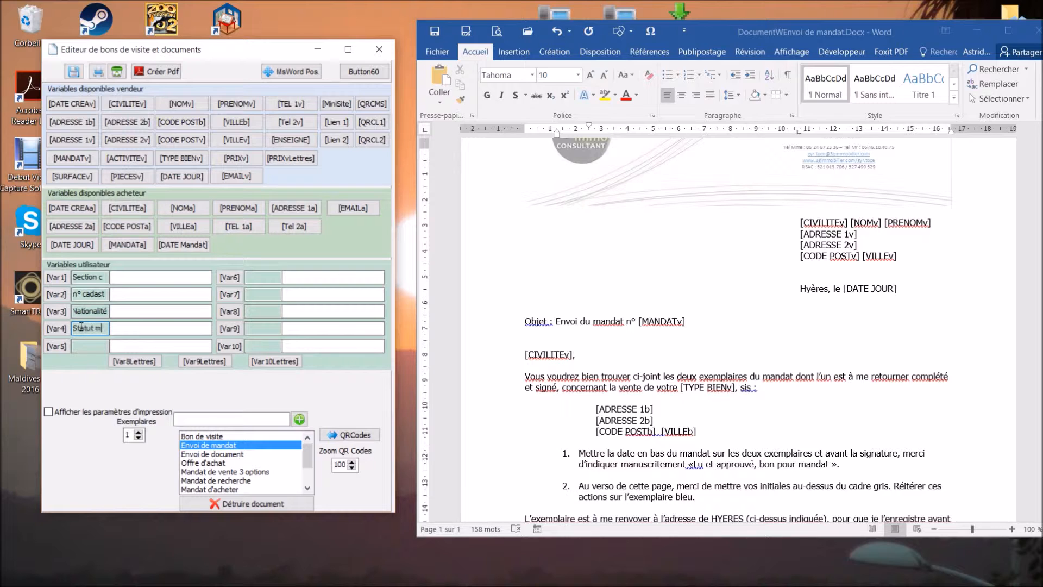
pyautogui.write('arita')
pyautogui.write('l')
pyautogui.press('BackSpace')
pyautogui.write('l')
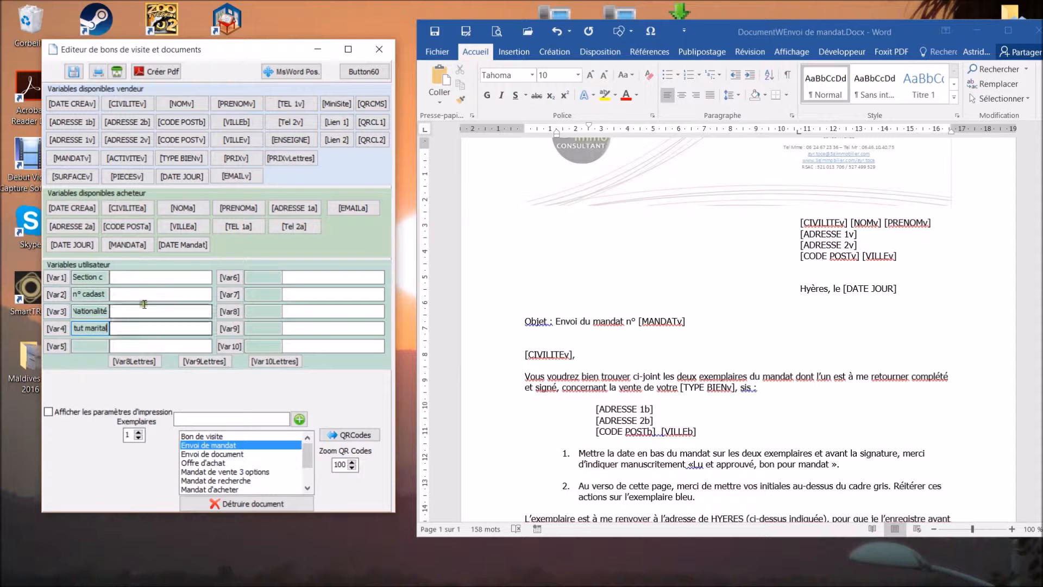
# Review the Envoi de mandat letter from its header to the signature, along with the labelled user variables.
pyautogui.click(131, 277)
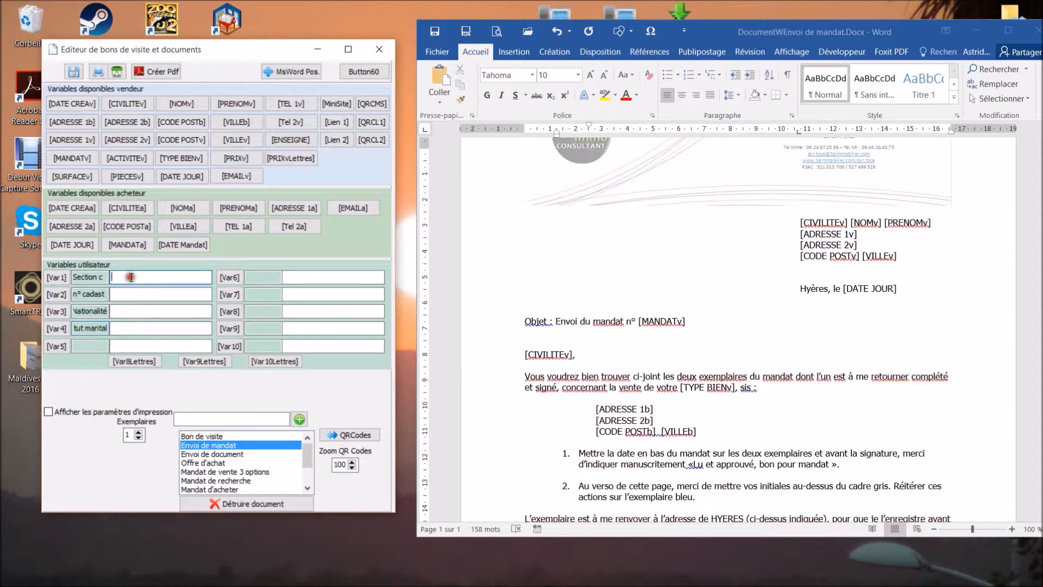
pyautogui.click(725, 412)
pyautogui.scroll(-8, 726, 412)
pyautogui.scroll(5, 733, 435)
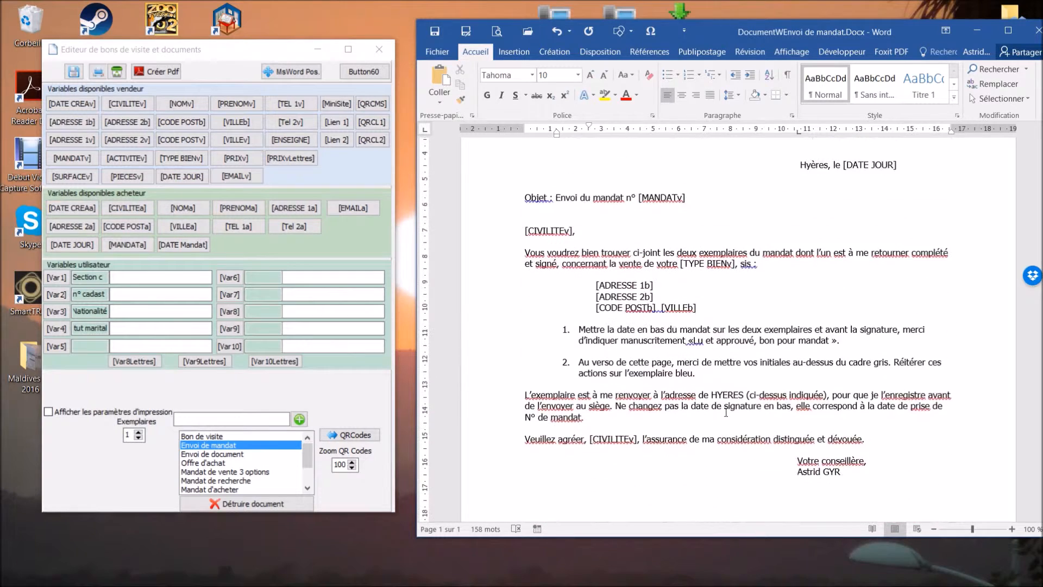
pyautogui.scroll(5, 722, 441)
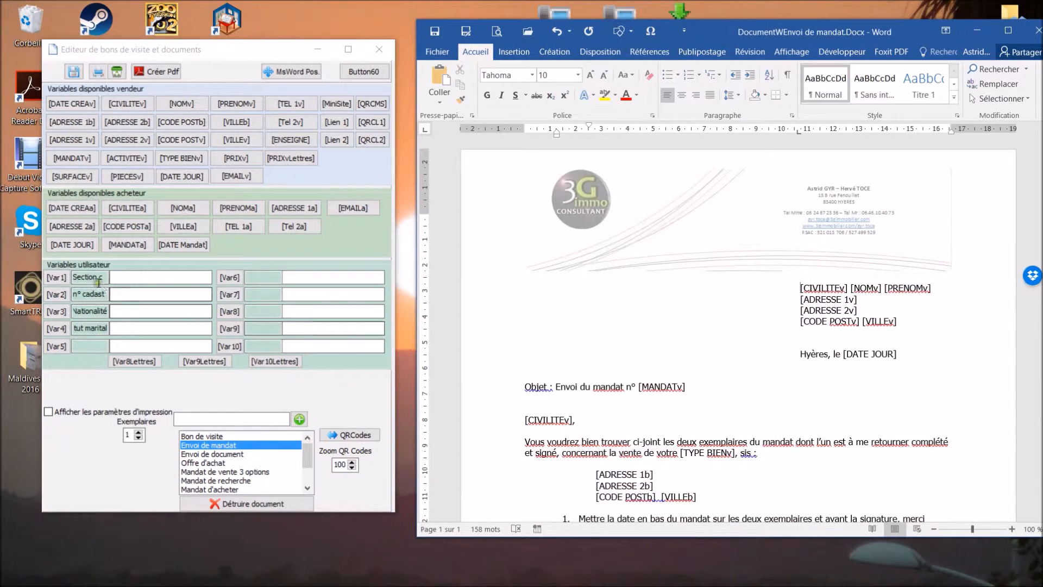
pyautogui.click(82, 311)
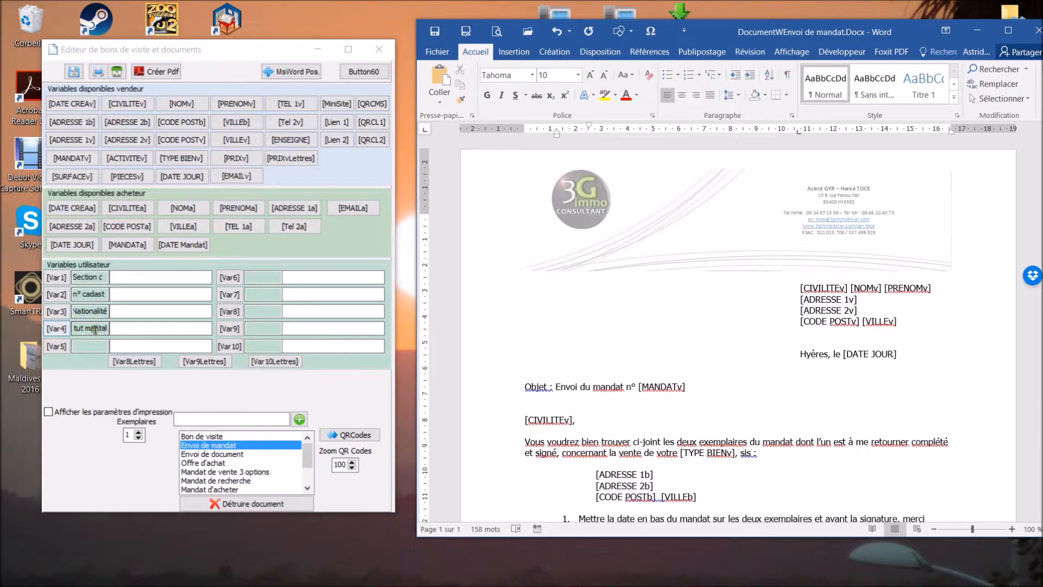
pyautogui.click(79, 276)
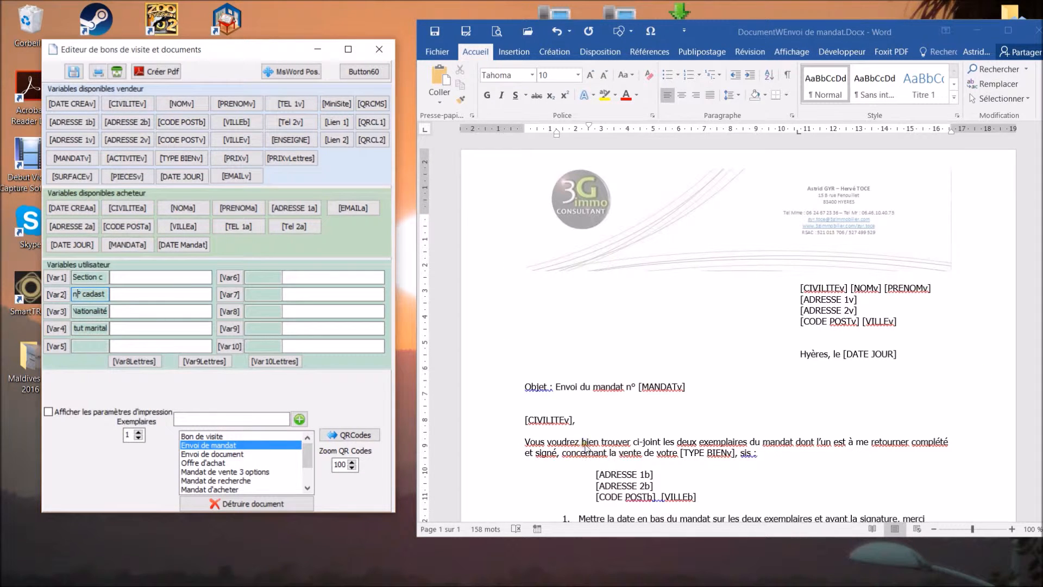
pyautogui.click(614, 361)
pyautogui.scroll(-3, 611, 359)
pyautogui.scroll(-4, 611, 358)
pyautogui.scroll(4, 612, 359)
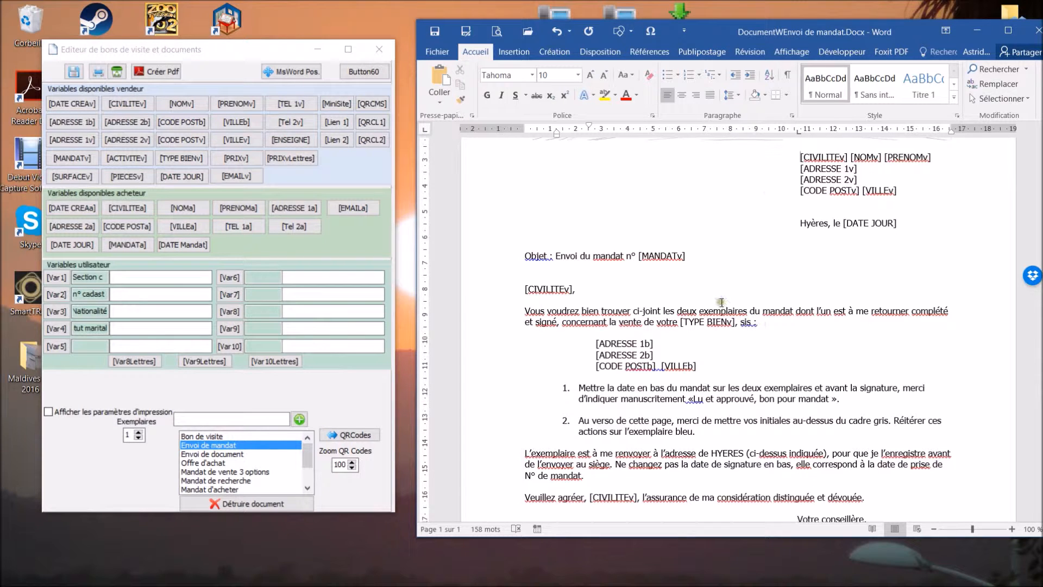
pyautogui.scroll(-8, 718, 297)
pyautogui.scroll(7, 702, 291)
pyautogui.scroll(3, 702, 291)
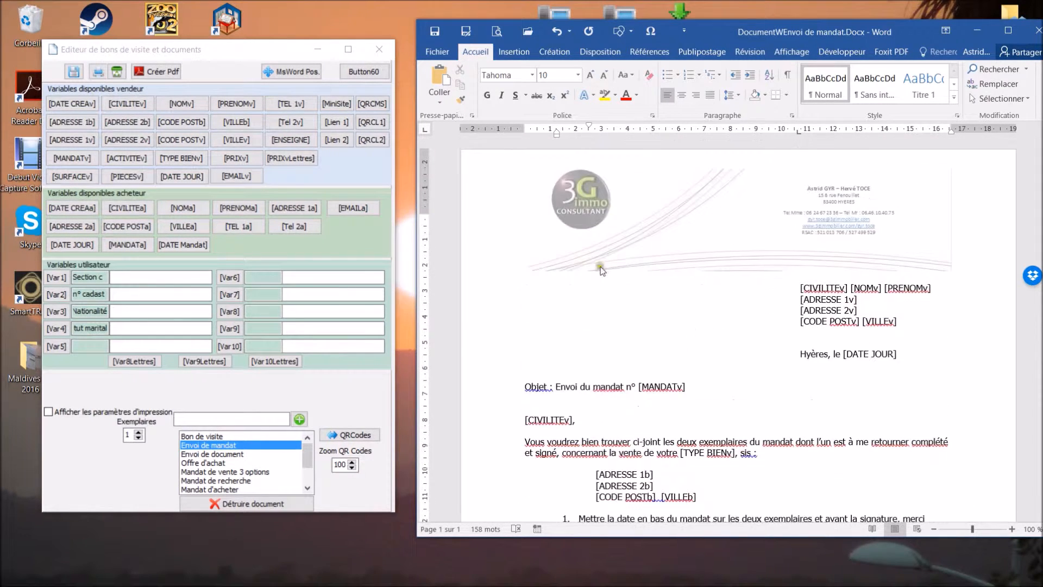
# Save the Envoi de mandat template with its user variable labels.
pyautogui.click(73, 71)
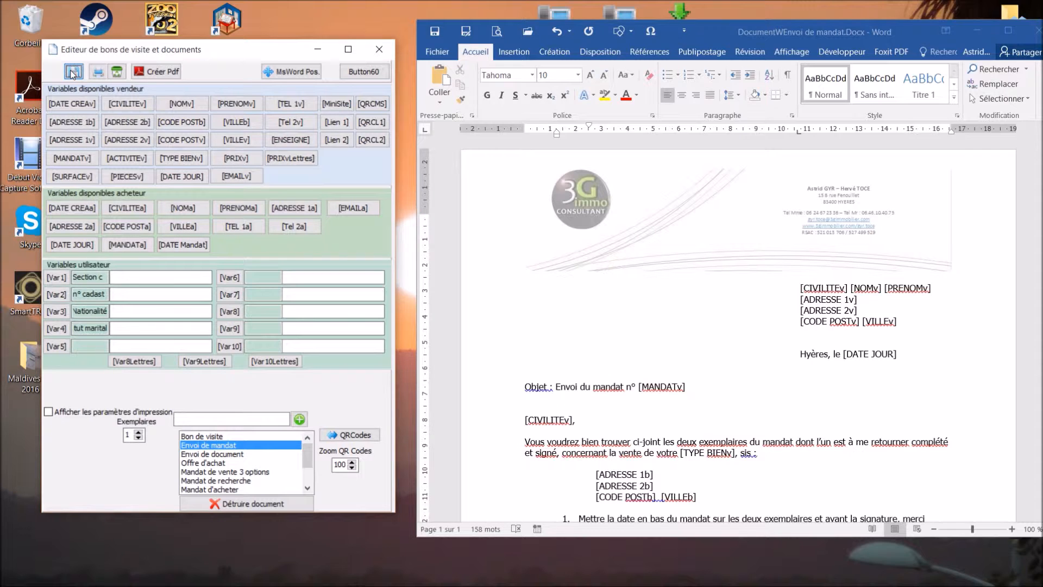
pyautogui.click(377, 47)
pyautogui.click(377, 49)
# Reposition the Word and editor windows side by side and store the Word window's position.
pyautogui.moveTo(751, 31); pyautogui.dragTo(726, 25)
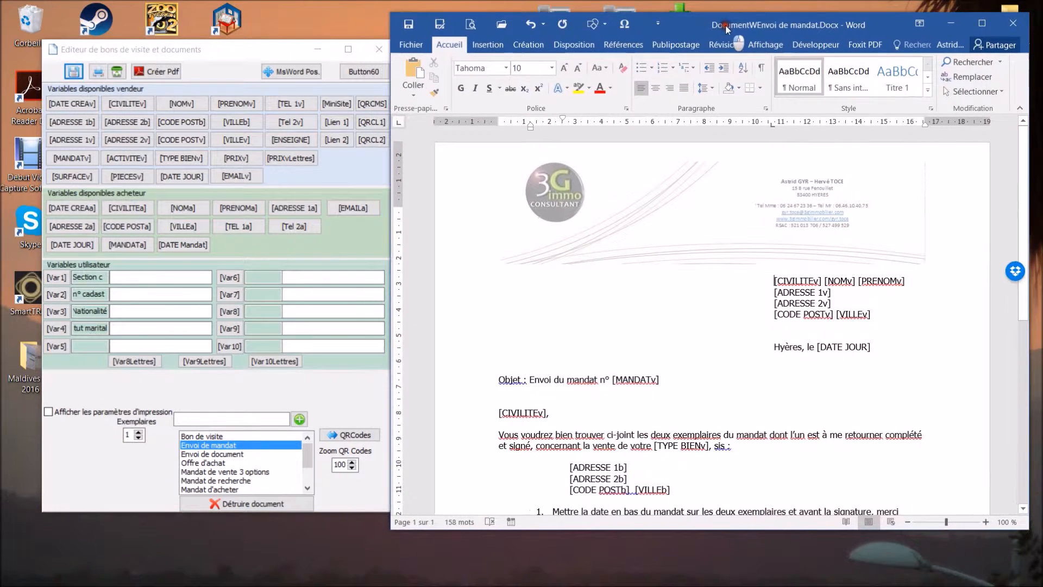
pyautogui.moveTo(237, 51); pyautogui.dragTo(213, 44)
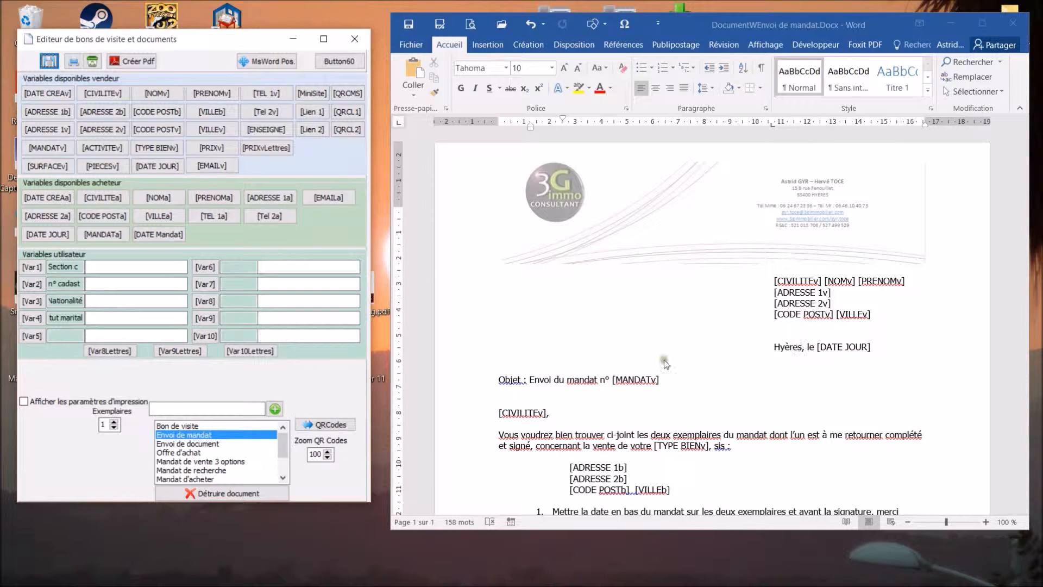
pyautogui.click(266, 62)
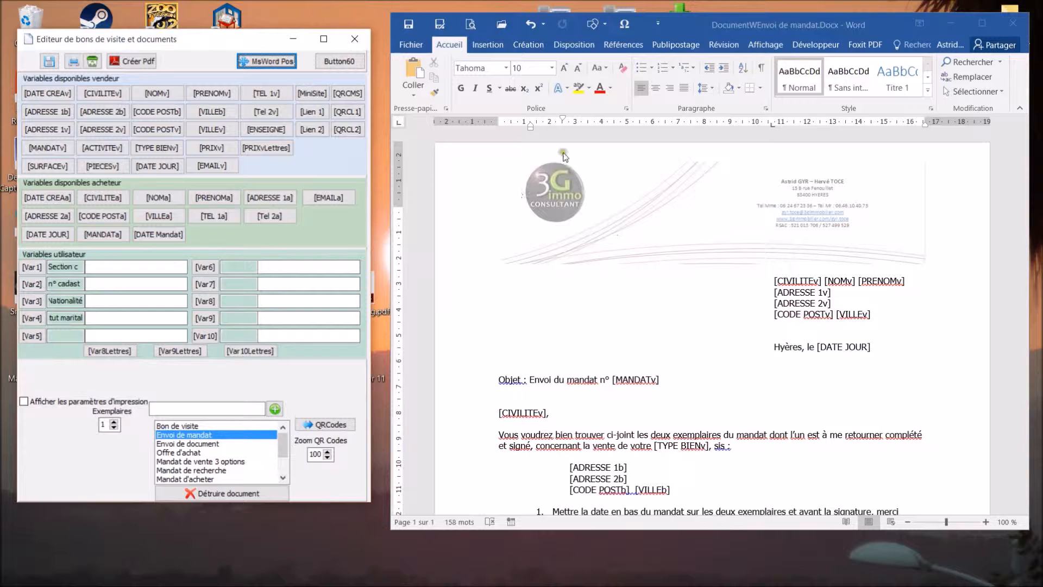
# Save the template again with the new window layout and close the editor.
pyautogui.click(45, 65)
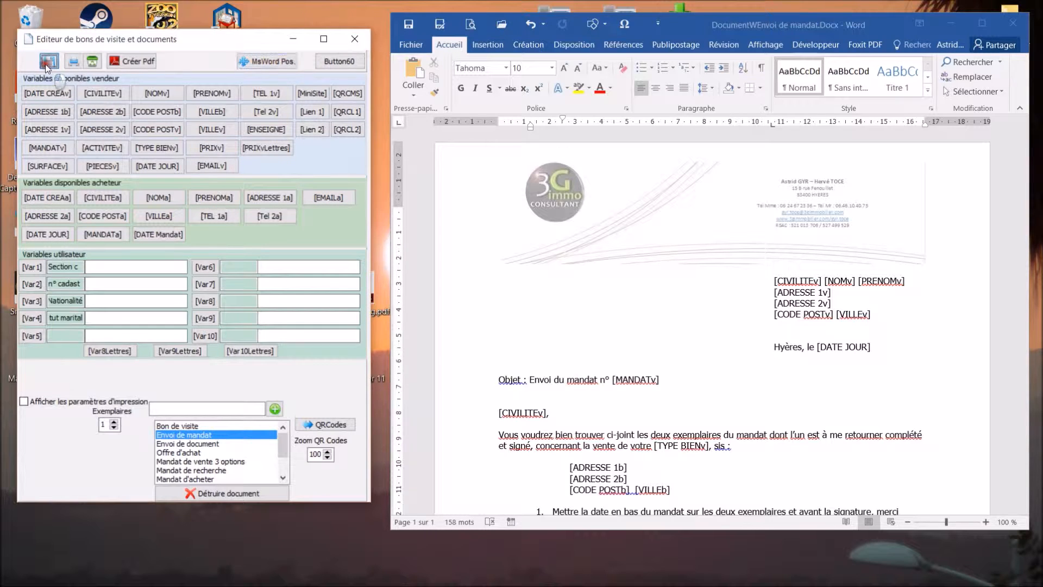
pyautogui.click(354, 35)
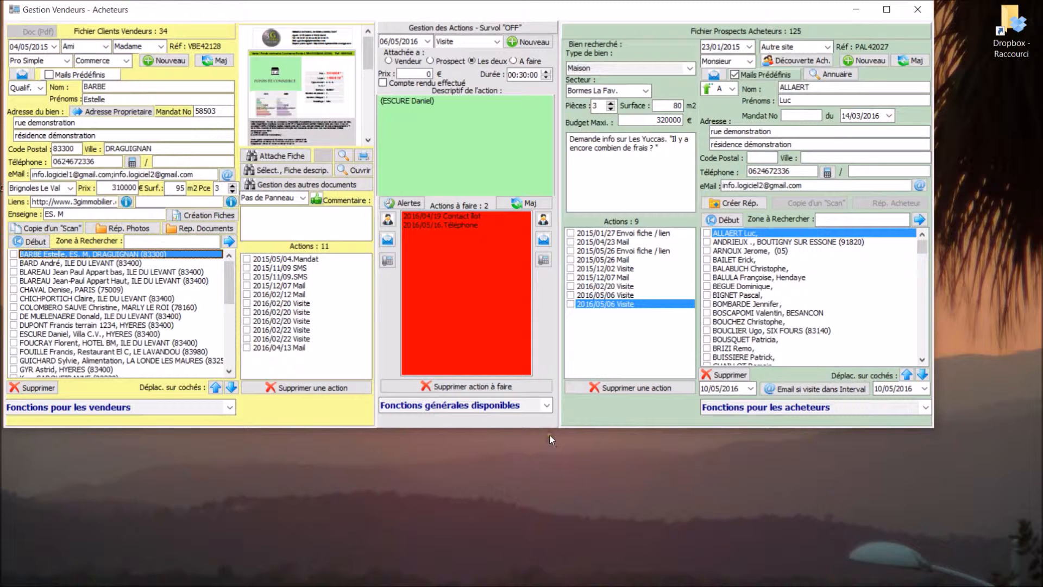
# Open the document printing function, choose the "Offre d'achat" document and validate the selection.
pyautogui.click(547, 406)
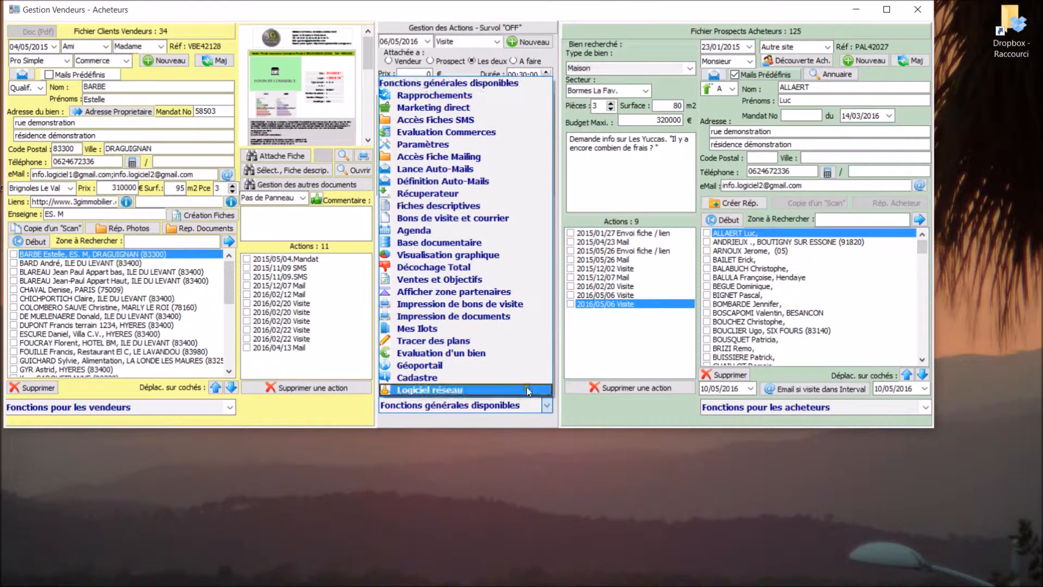
pyautogui.click(496, 321)
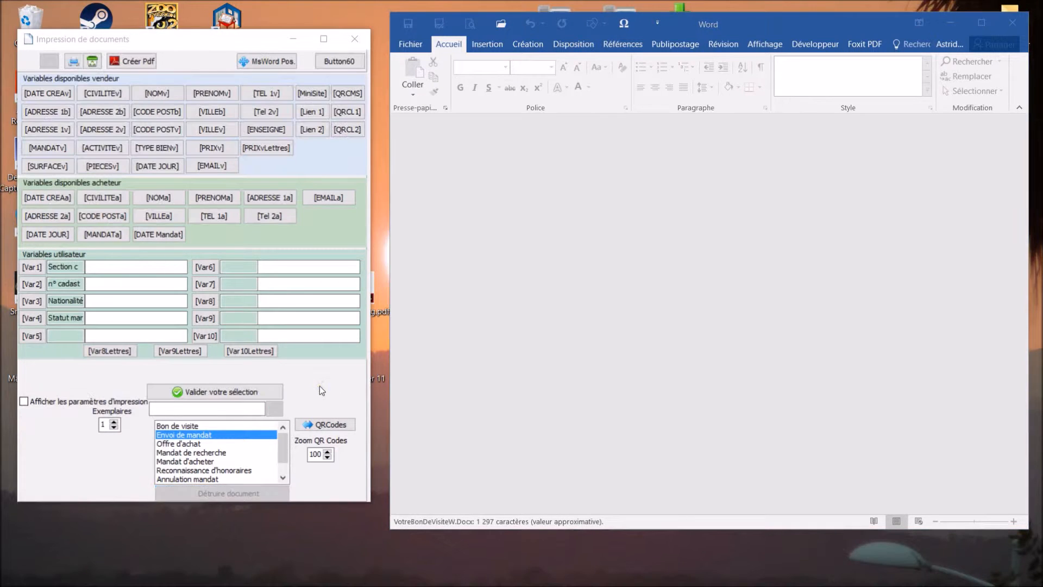
pyautogui.click(187, 444)
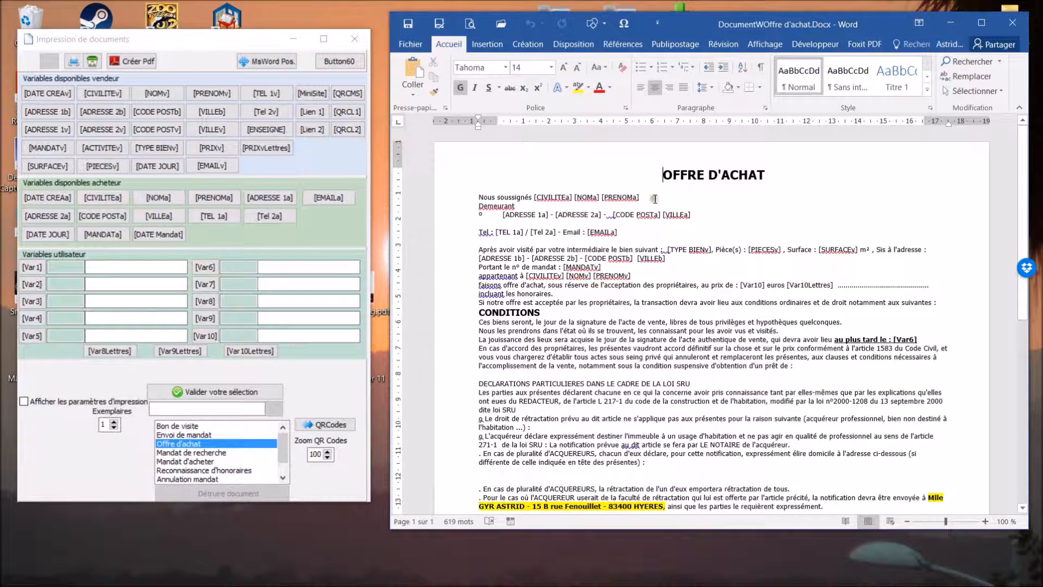
pyautogui.click(212, 395)
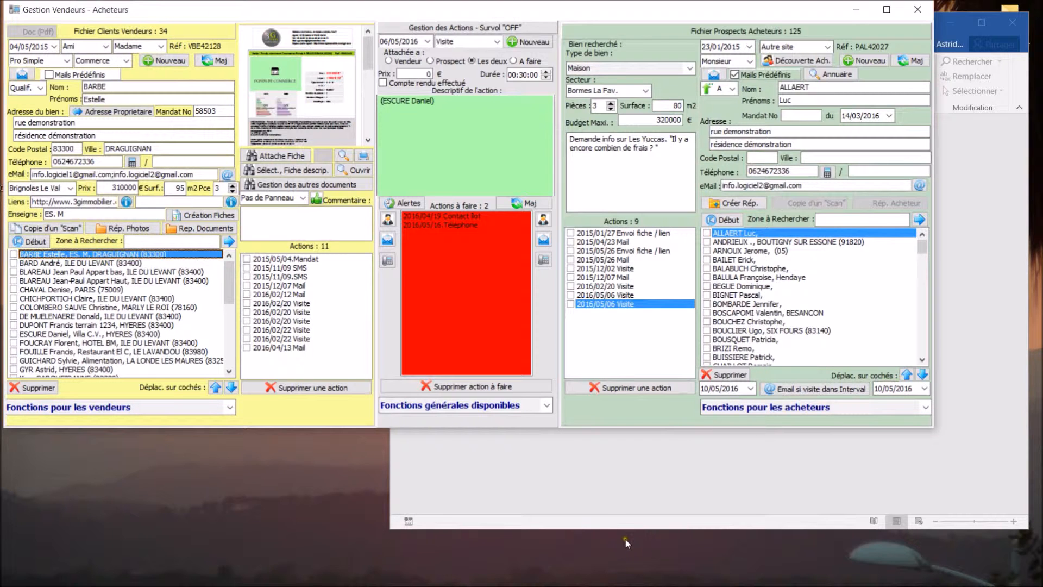
# Open the descriptive property sheets function and launch its letter editor.
pyautogui.click(547, 406)
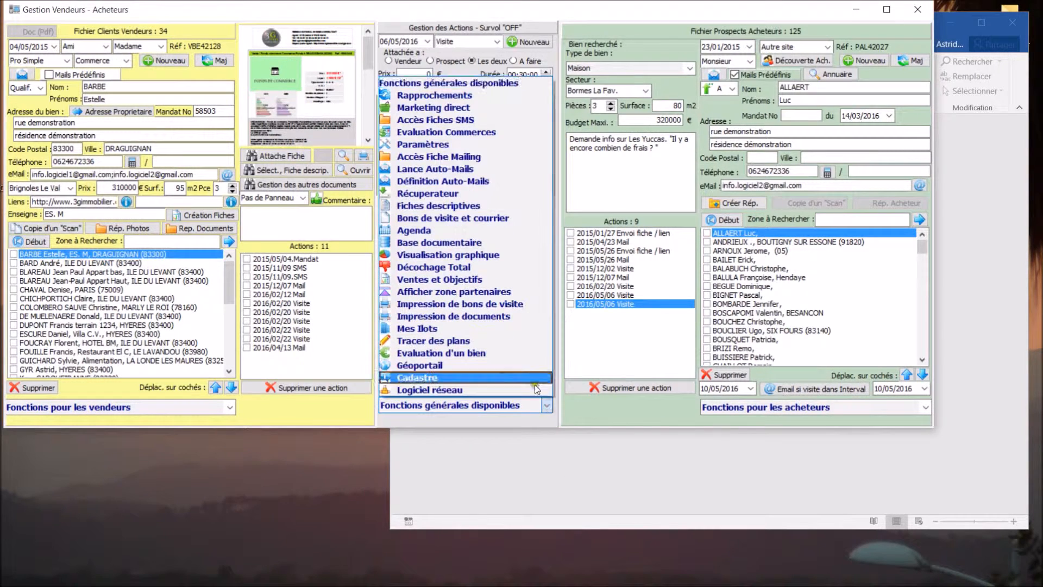
pyautogui.click(533, 206)
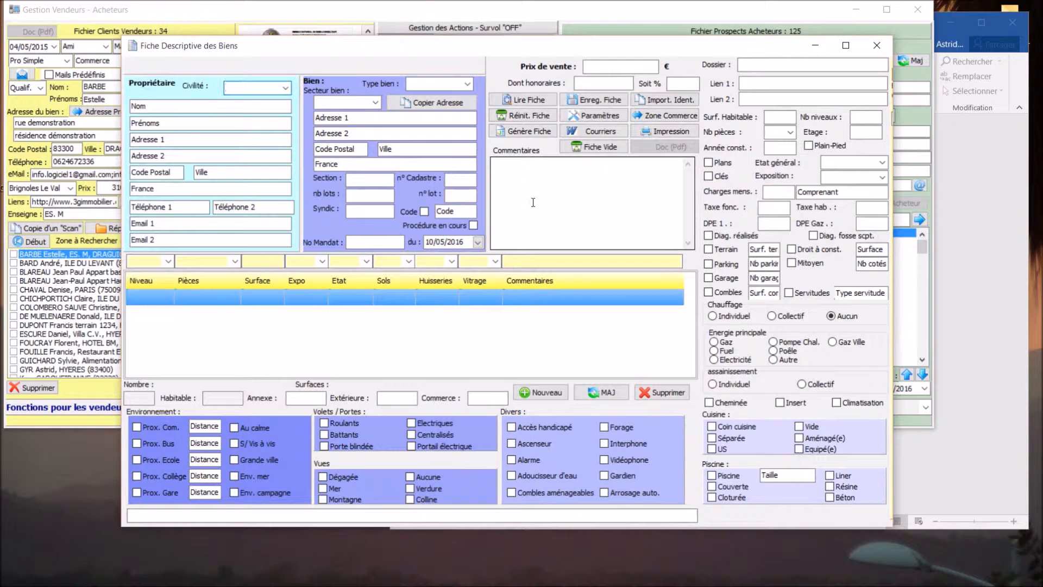
pyautogui.click(574, 134)
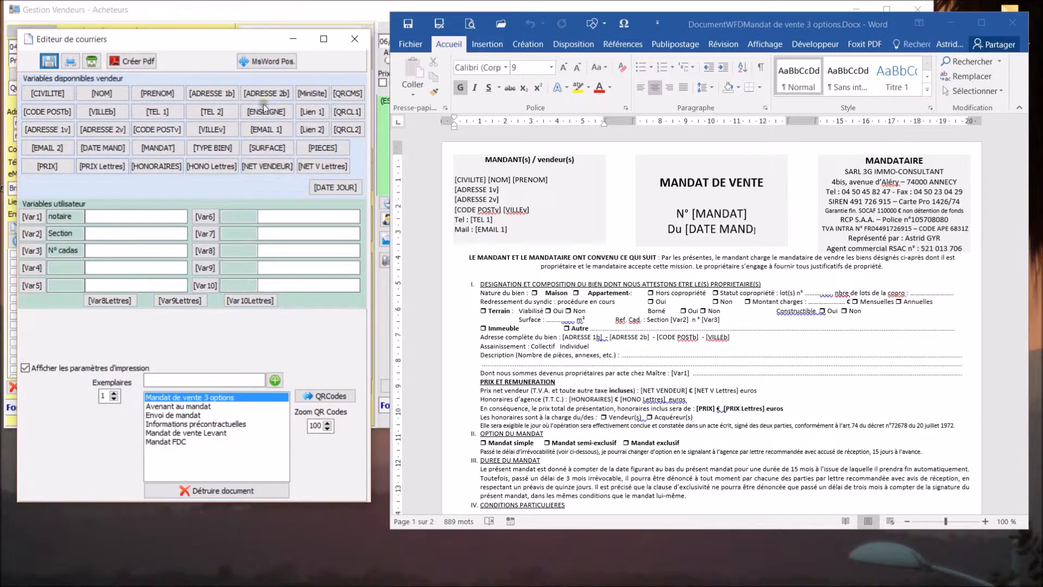
# Look at the letter editor's variables and load the "Avenant au mandat" and "Informations précontractuelles" templates.
pyautogui.click(337, 164)
pyautogui.click(75, 216)
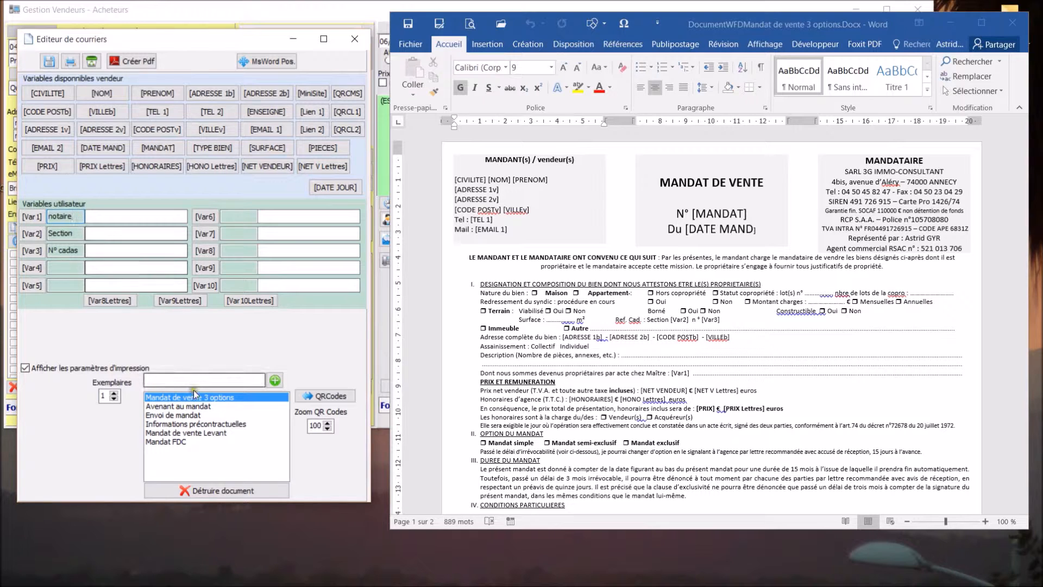
pyautogui.click(153, 406)
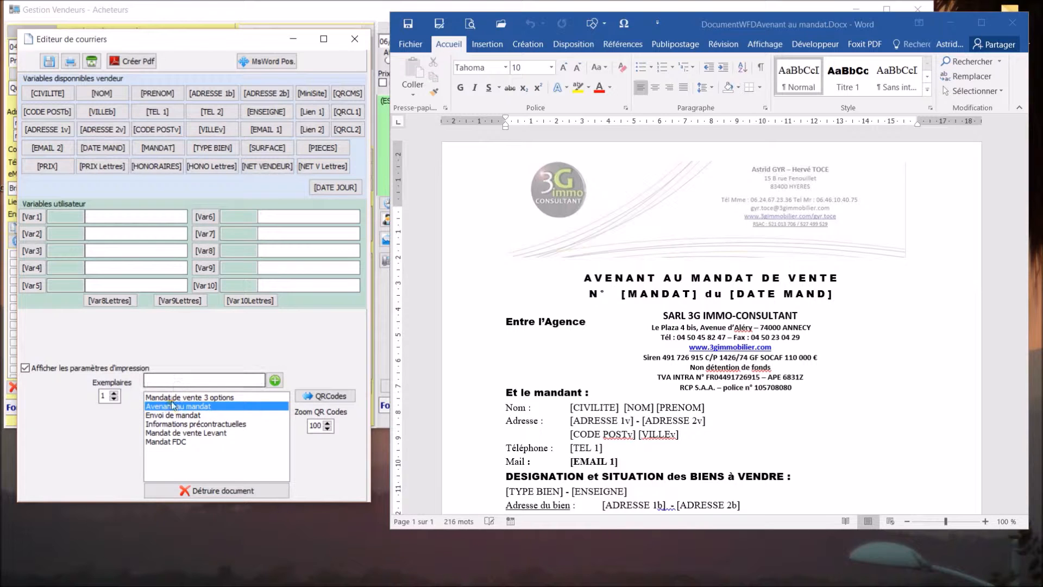
pyautogui.click(168, 426)
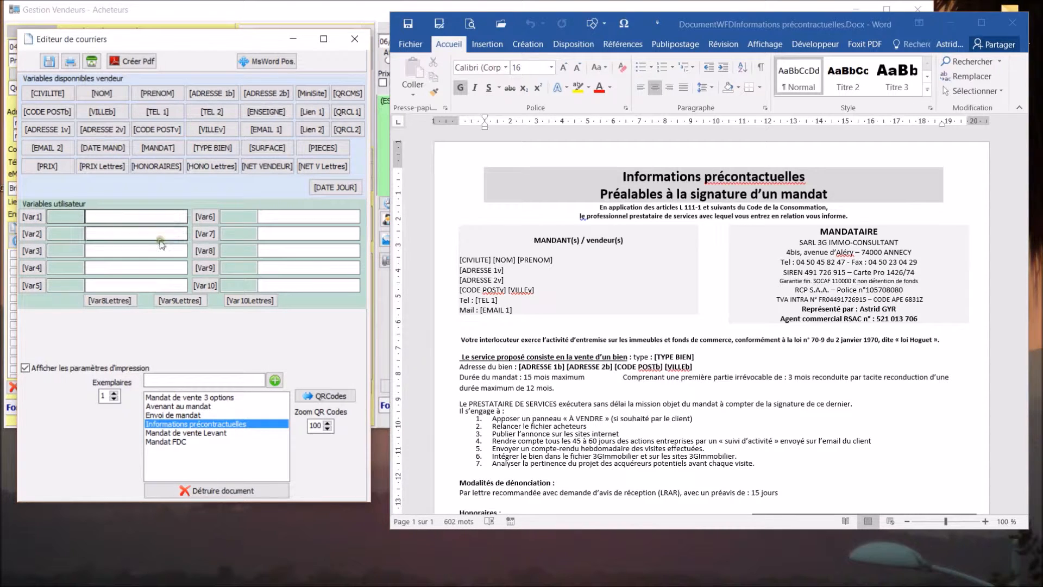
# Load the "Mandat de vente 3 options" template, show Word's insertion tools and place the cursor in the "MANDANT(s) / vendeur(s)" block.
pyautogui.click(178, 397)
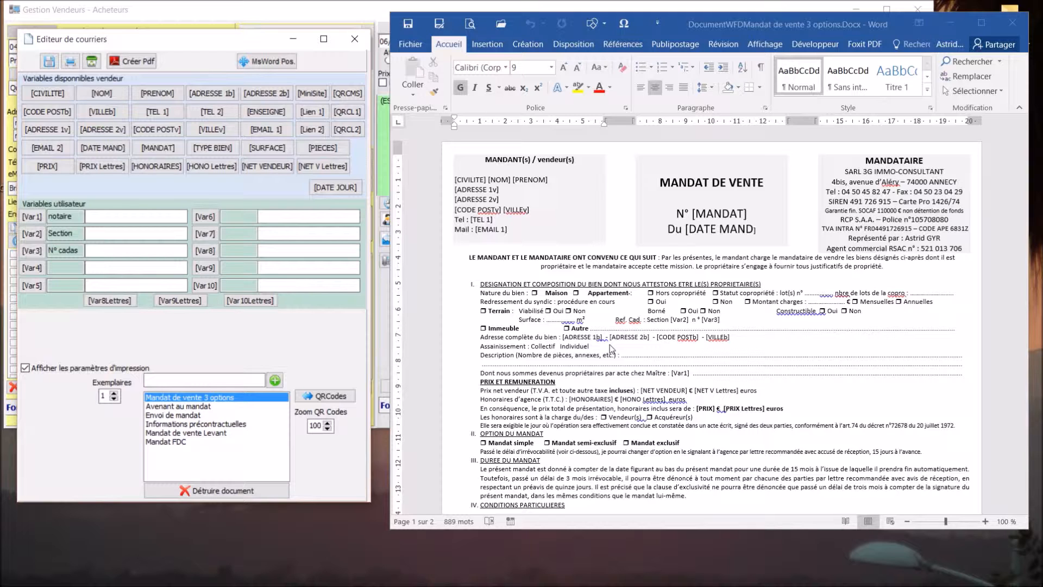
pyautogui.click(487, 44)
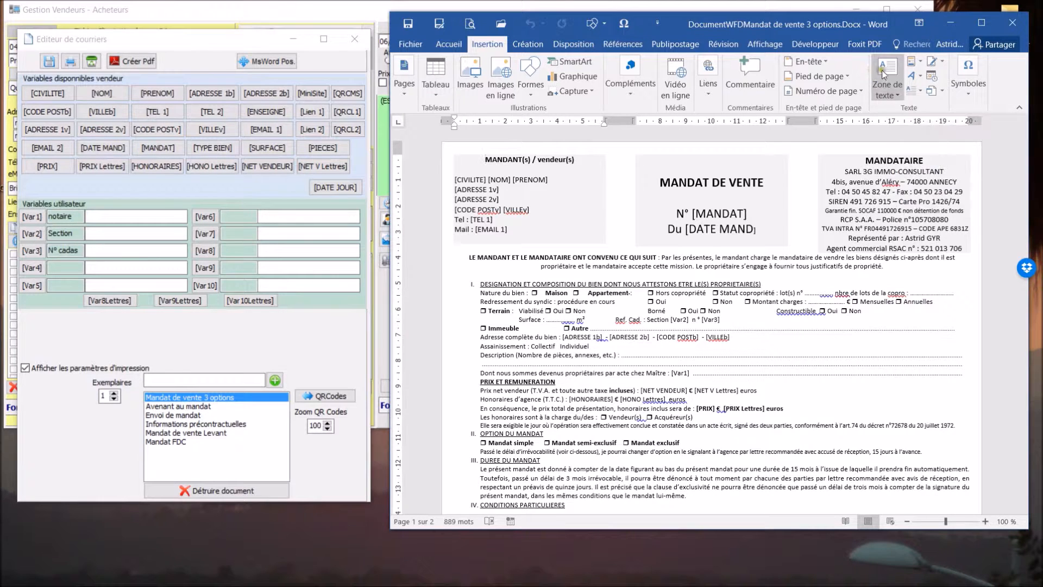
pyautogui.click(517, 283)
pyautogui.click(475, 168)
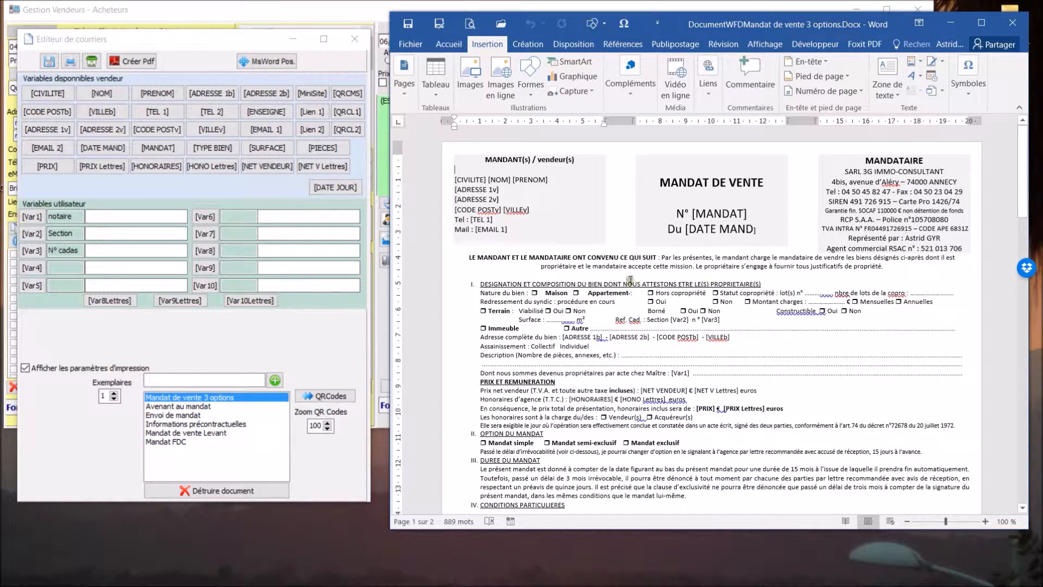
# Examine the sale mandate template's layout, checkboxes, diagnostics boxes and variables from the header block down to the signature areas.
pyautogui.scroll(-1, 617, 276)
pyautogui.scroll(-4, 618, 275)
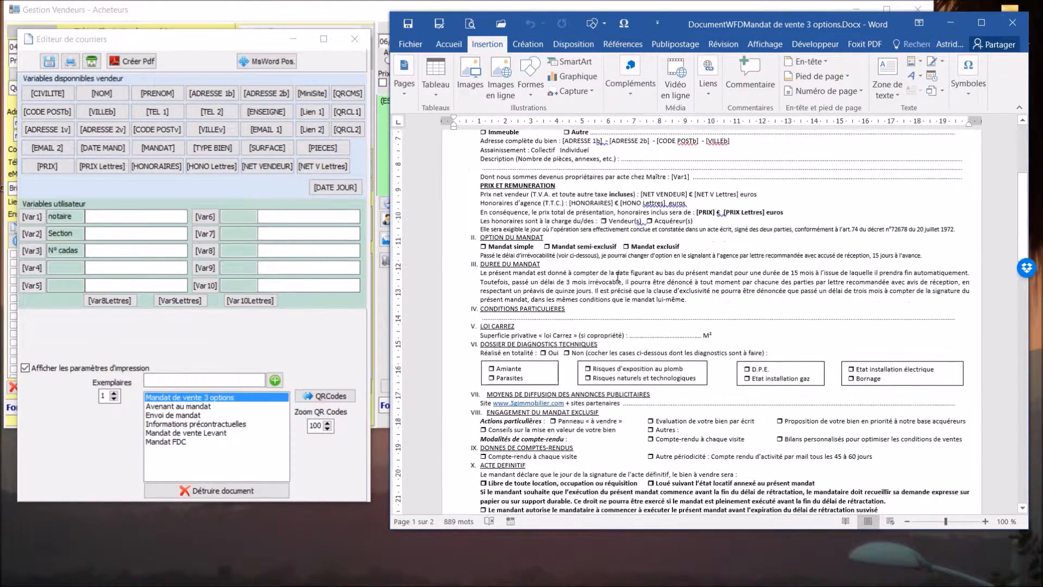
pyautogui.scroll(-3, 617, 276)
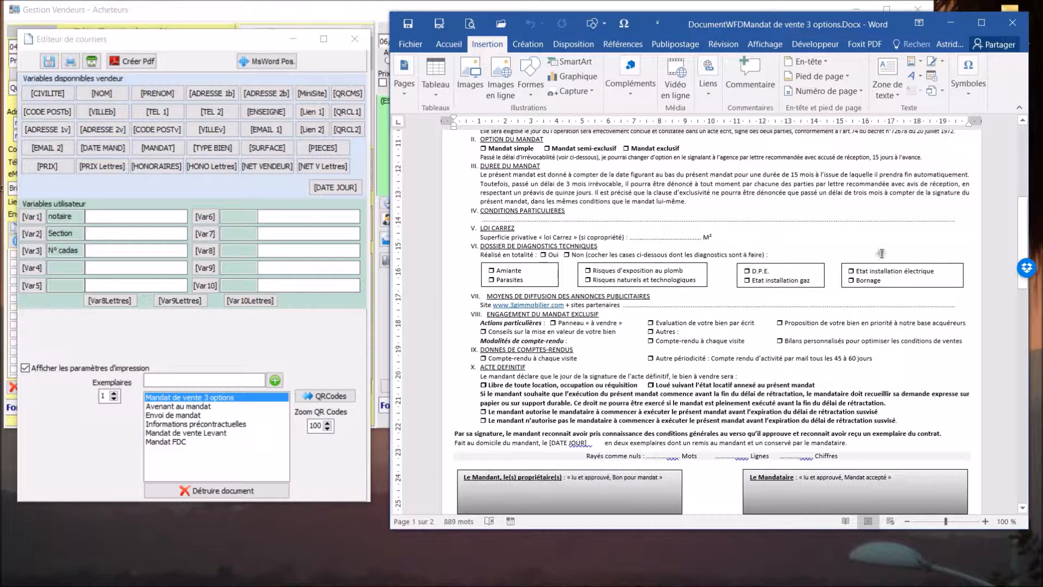
pyautogui.scroll(-1, 842, 258)
pyautogui.scroll(9, 842, 256)
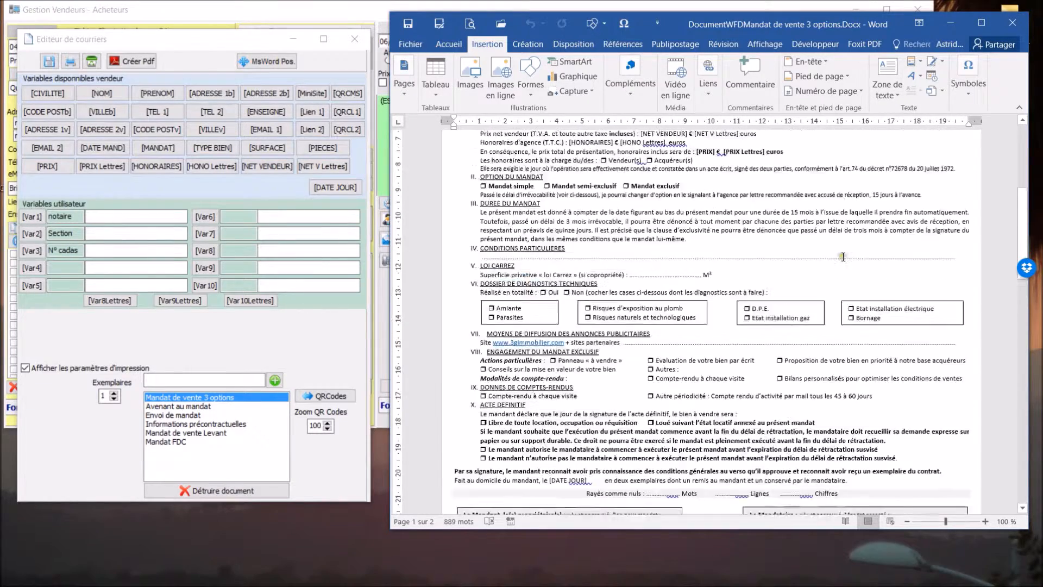
pyautogui.scroll(1, 842, 255)
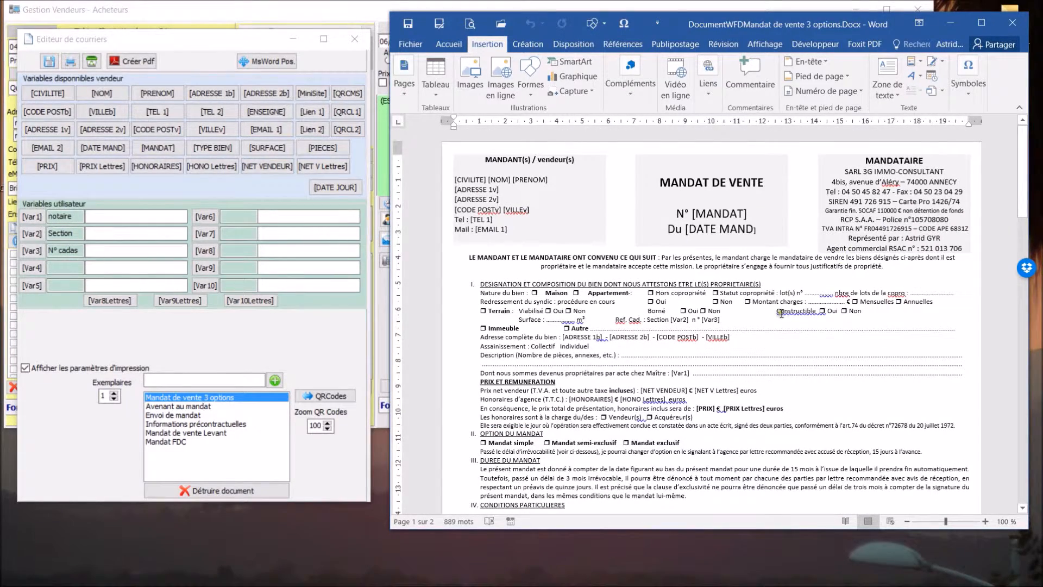